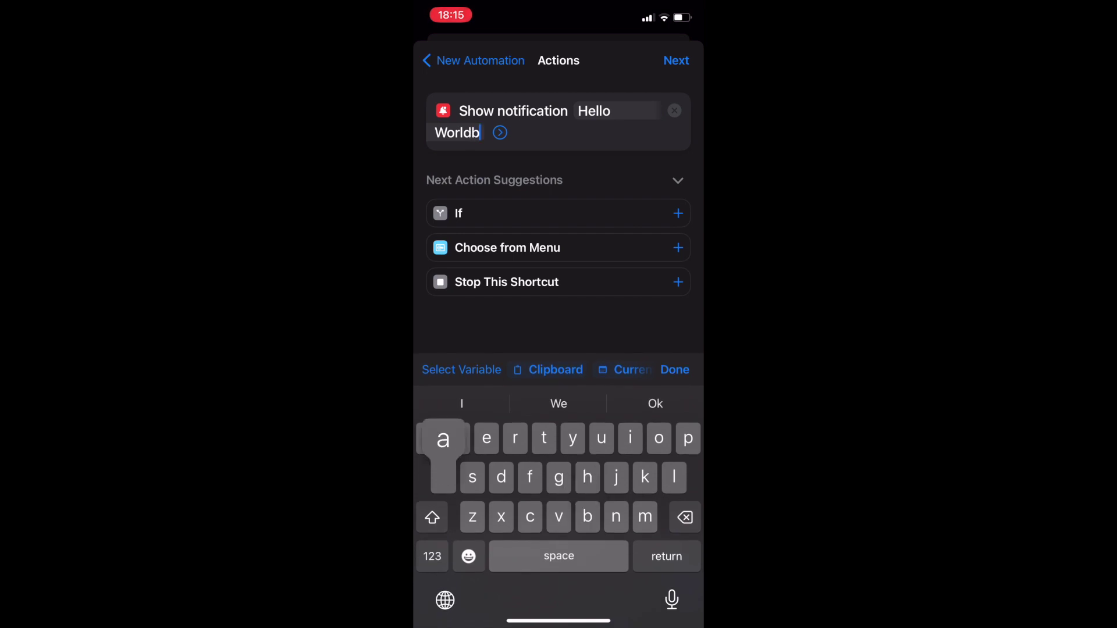
pyautogui.write('baa')
# Replace 'Hello World' with 'Battery charged sufficiently' in the notification and finish editing
pyautogui.press('BackSpace')
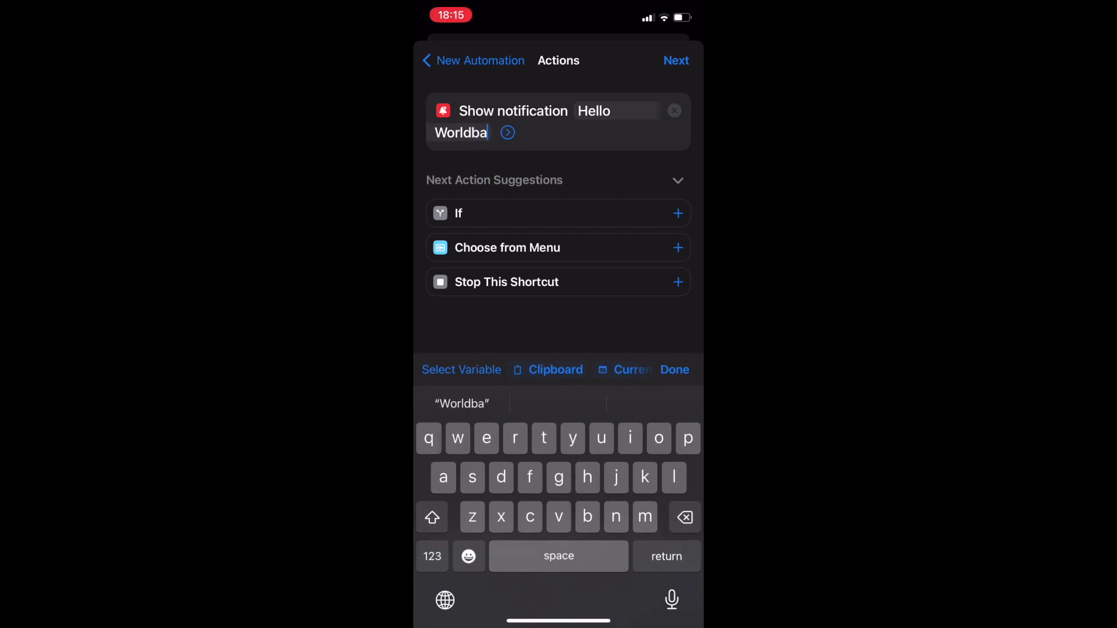
pyautogui.press('BackSpace')
pyautogui.press('BackSpace')
pyautogui.press('BackSpace')
pyautogui.press('BackSpace')
pyautogui.press('BackSpace')
pyautogui.press('BackSpace')
pyautogui.press('BackSpace')
pyautogui.press('BackSpace')
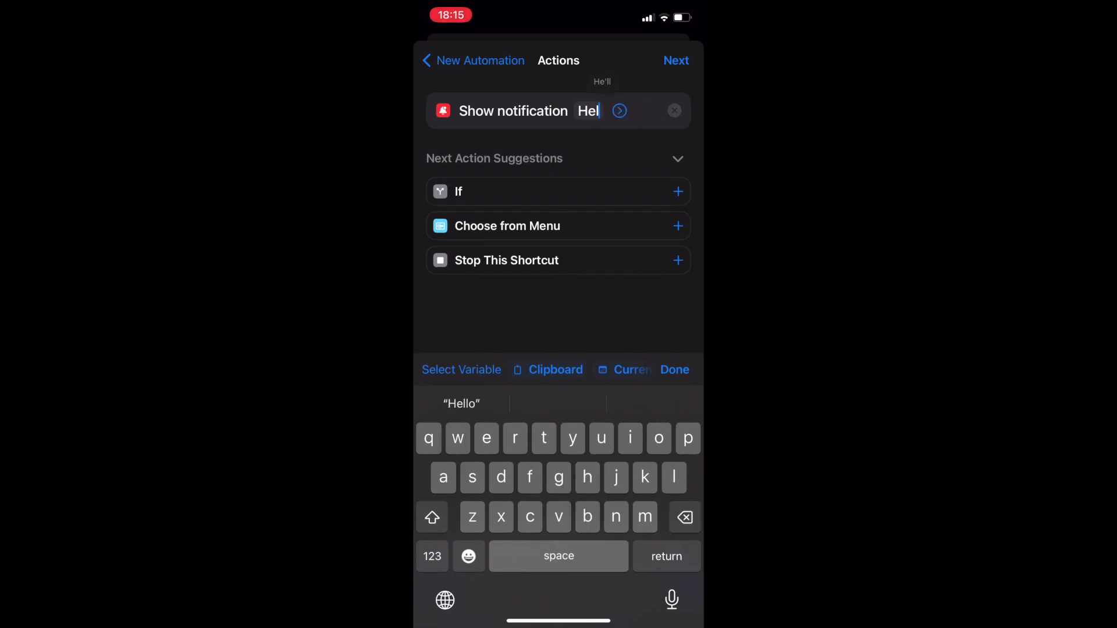
pyautogui.press('BackSpace')
pyautogui.press('BackSpace')
pyautogui.press('BackSpace')
pyautogui.write('Ba')
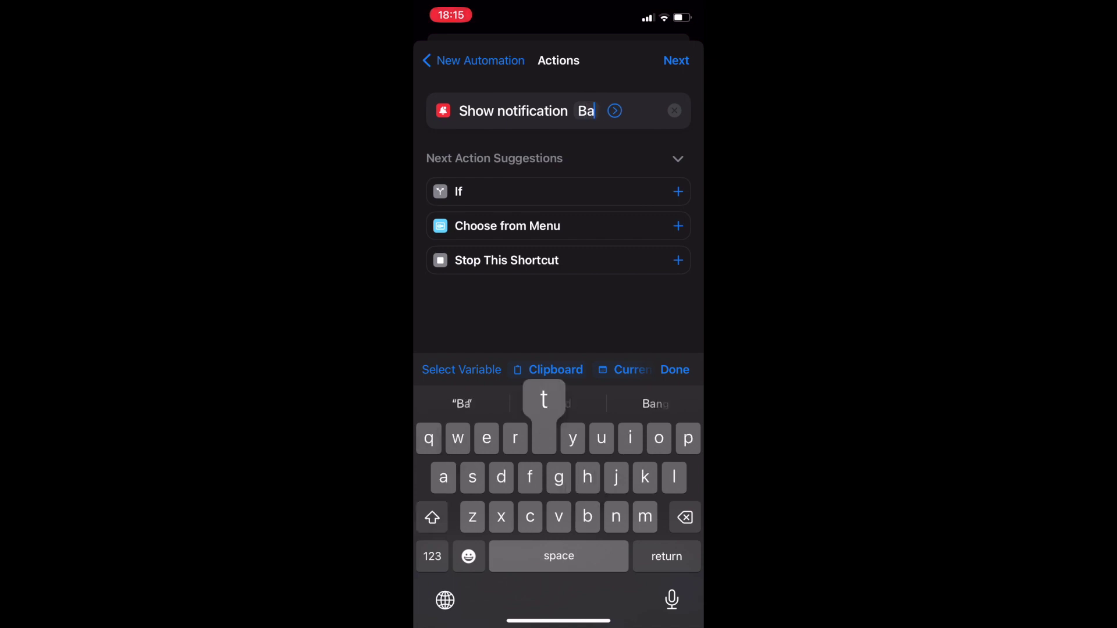
pyautogui.write('ttery ')
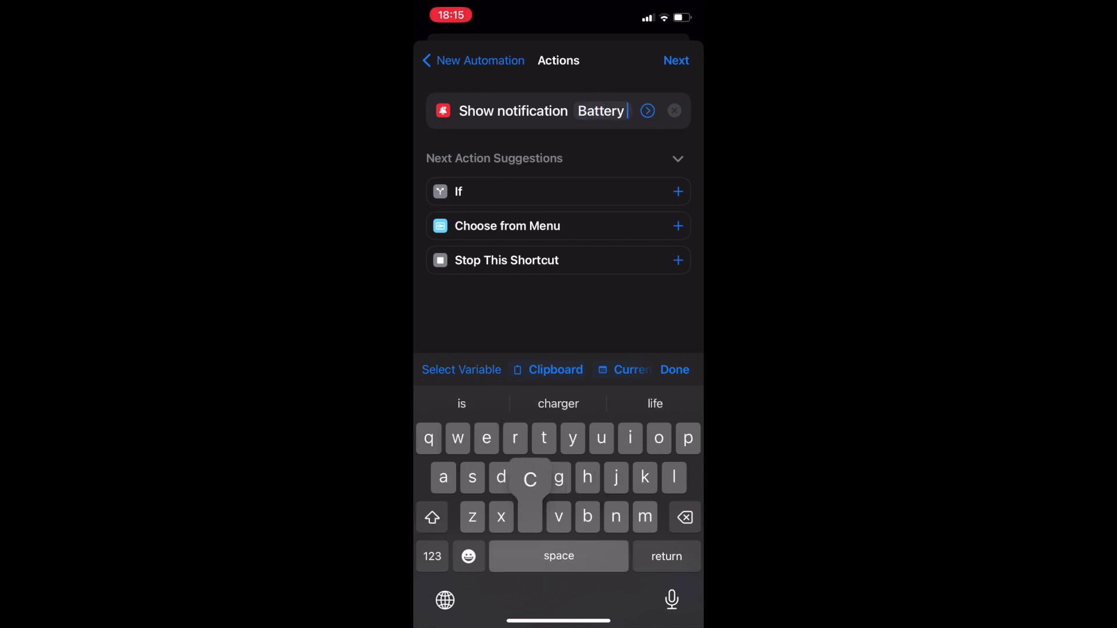
pyautogui.write('charged ')
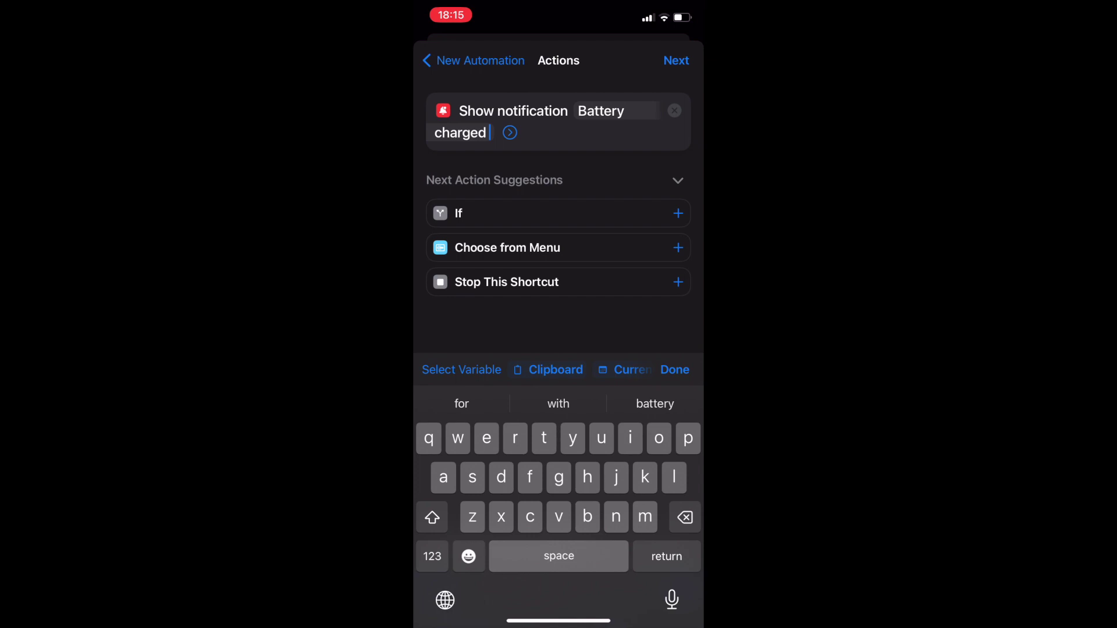
pyautogui.write('suff')
pyautogui.click(655, 404)
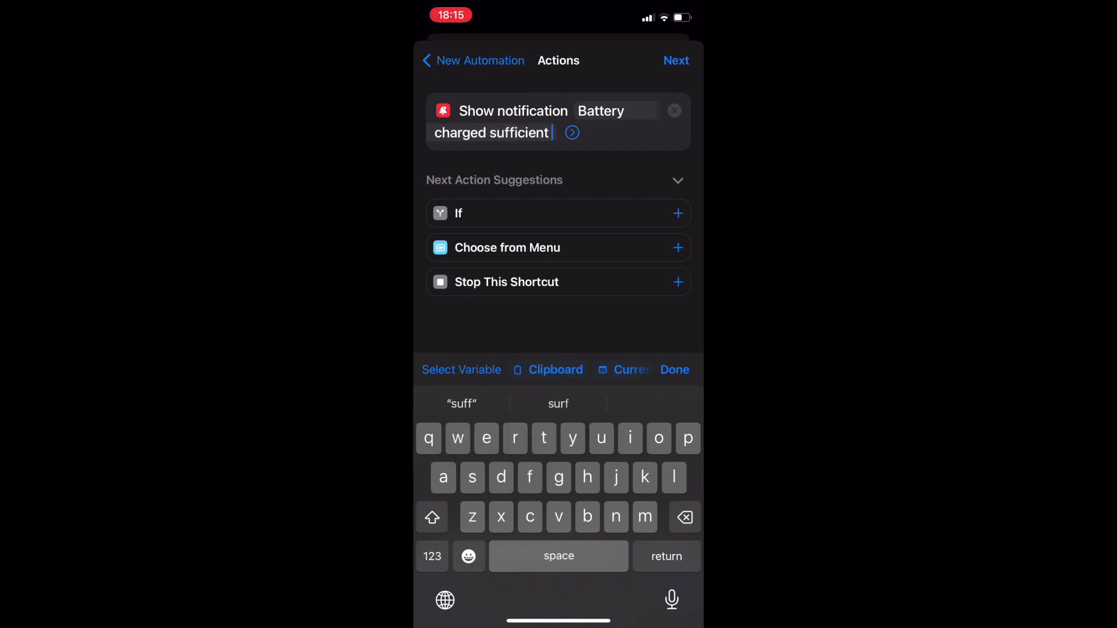
pyautogui.press('BackSpace')
pyautogui.write('ly')
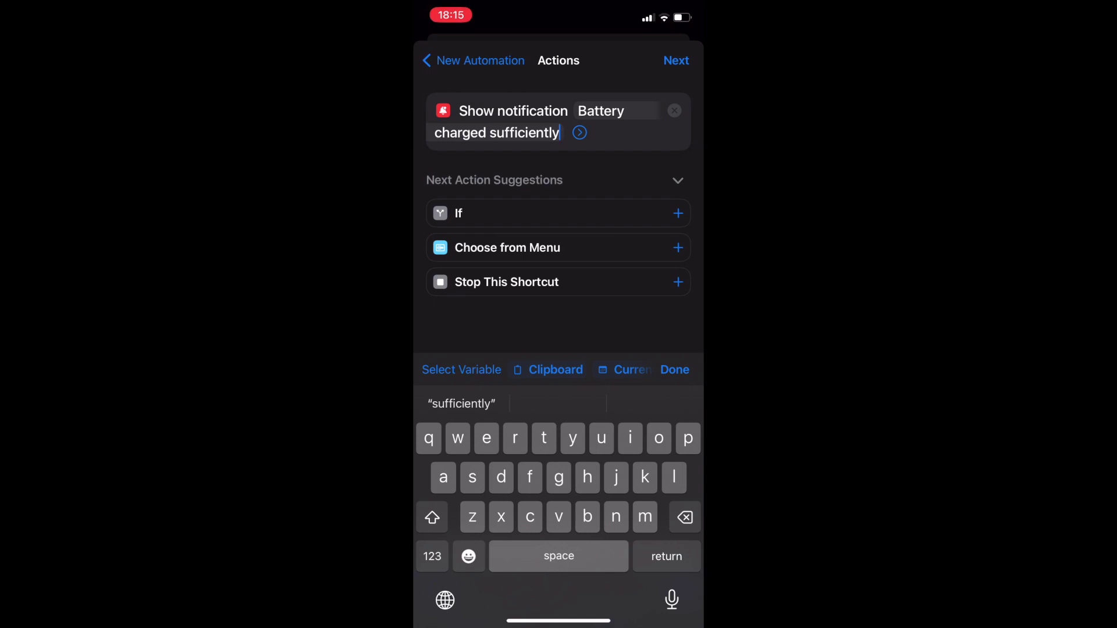
pyautogui.click(676, 61)
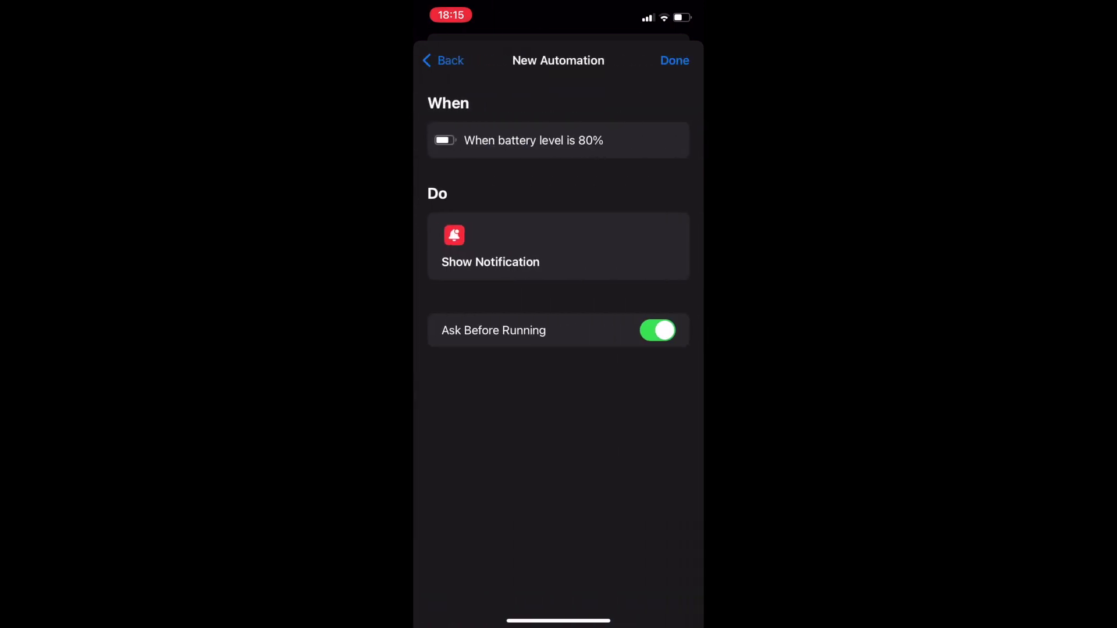
# Save the 80% battery-level automation and reopen its settings
pyautogui.click(675, 61)
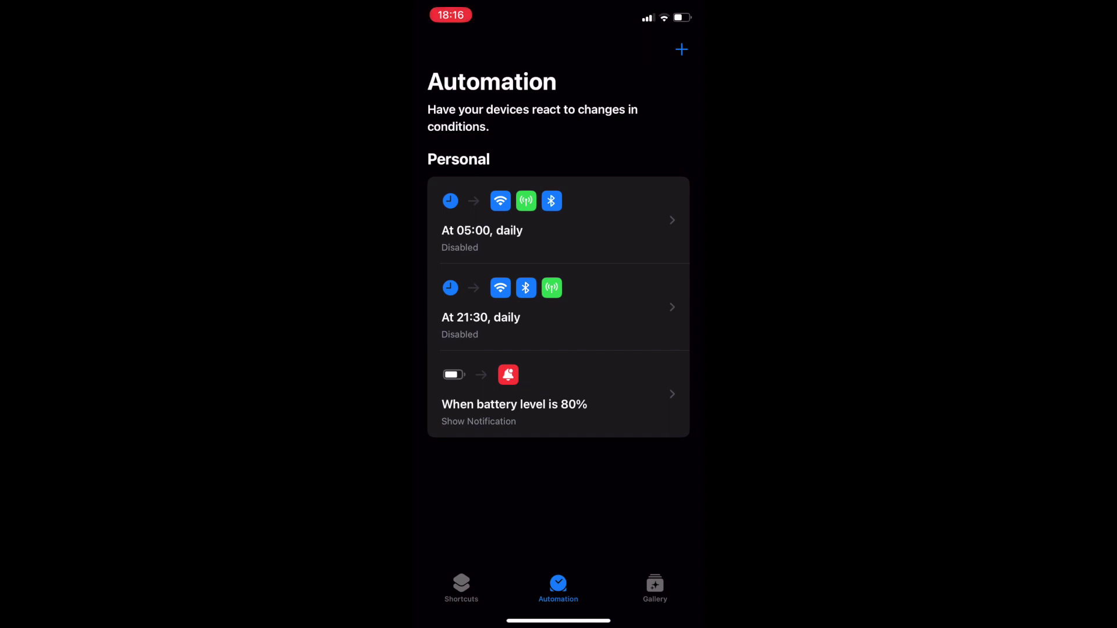
pyautogui.click(515, 397)
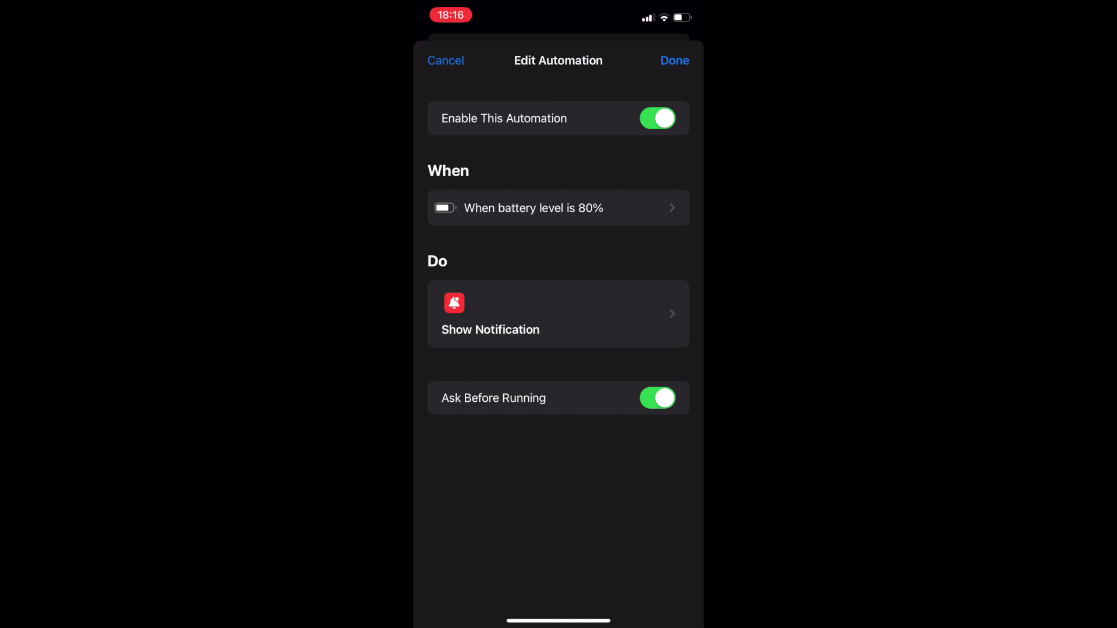
pyautogui.click(675, 60)
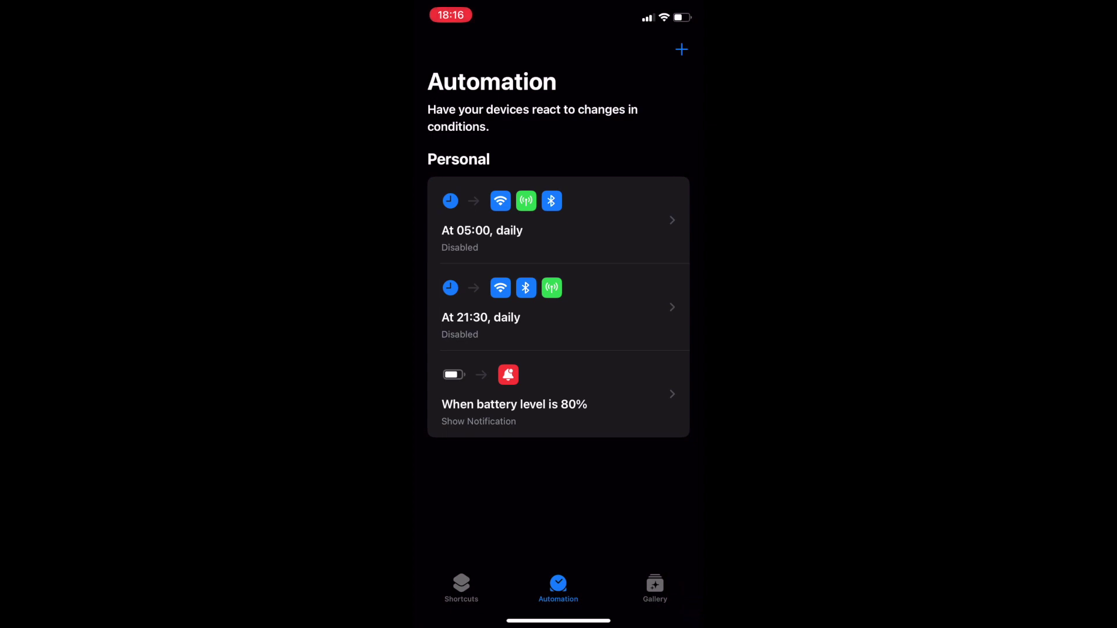
pyautogui.click(515, 395)
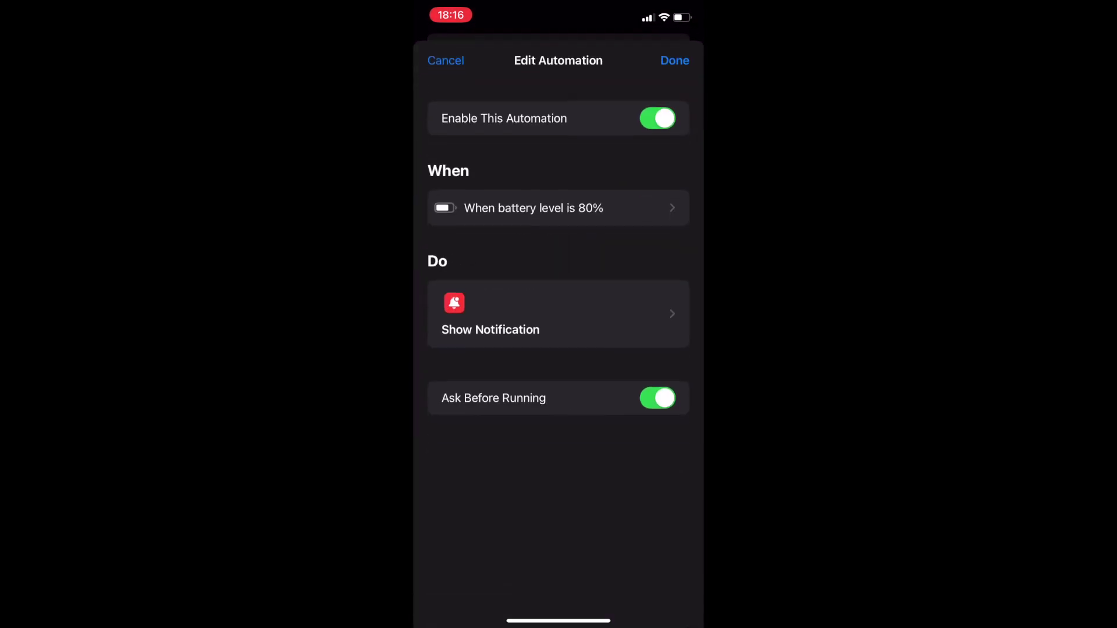
# Test-run the Show Notification action and return to Edit Automation
pyautogui.click(524, 315)
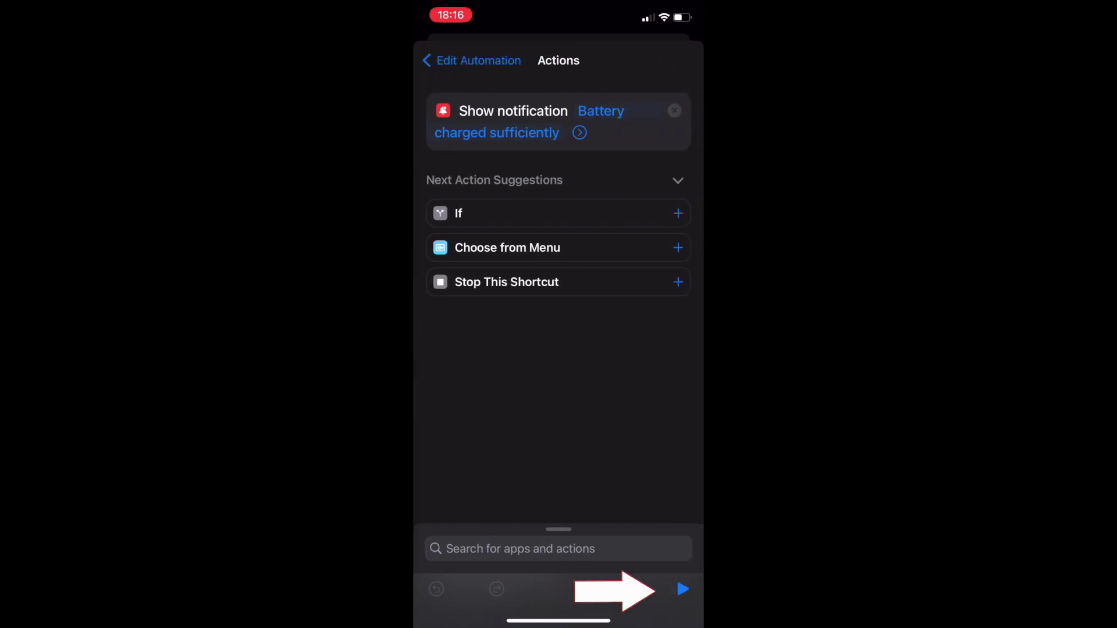
pyautogui.click(682, 590)
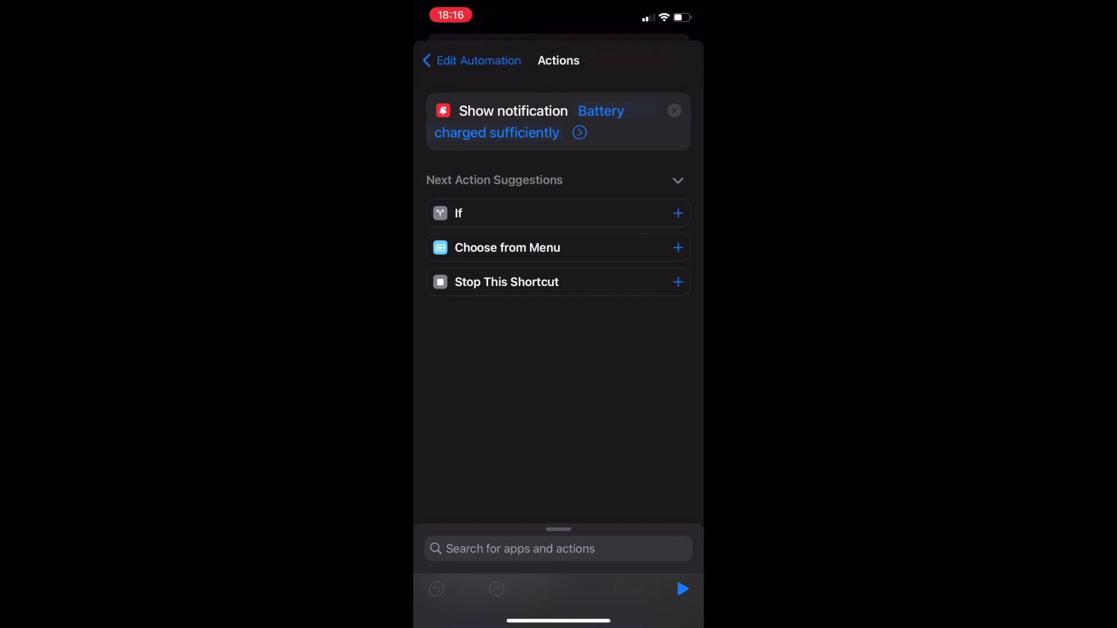
pyautogui.click(471, 60)
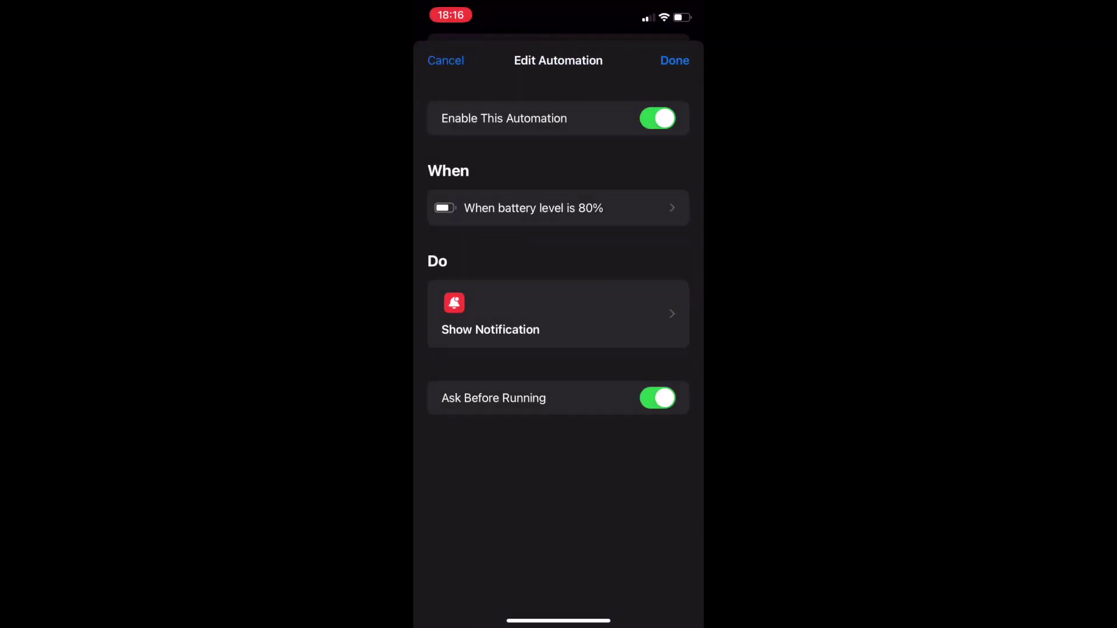
# Turn off Ask Before Running, confirm Don't Ask, and save the battery automation
pyautogui.click(658, 398)
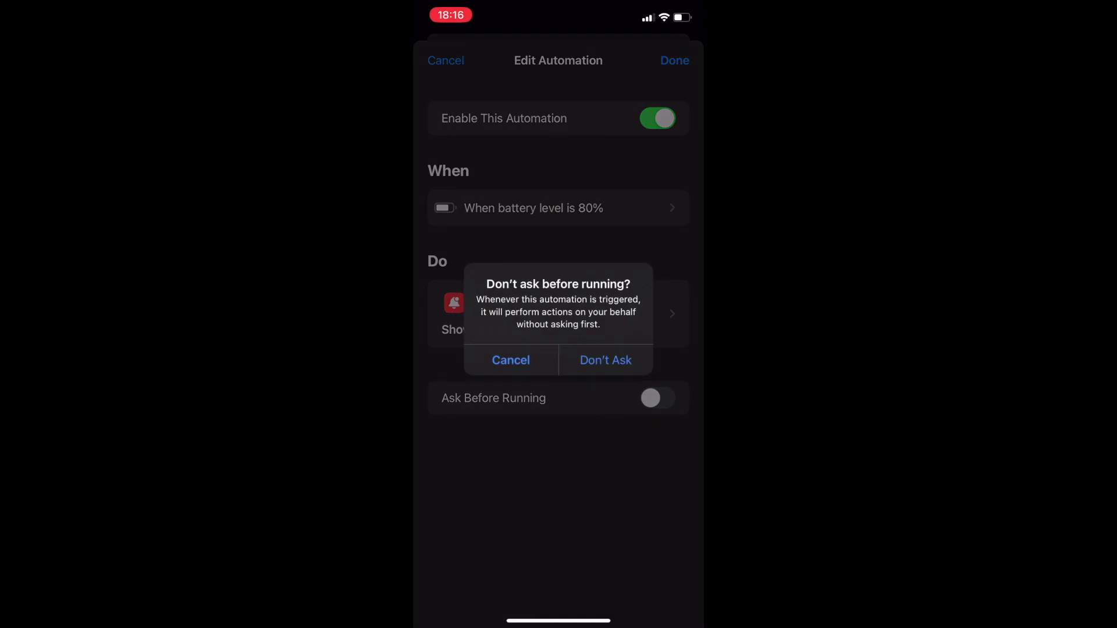
pyautogui.click(606, 360)
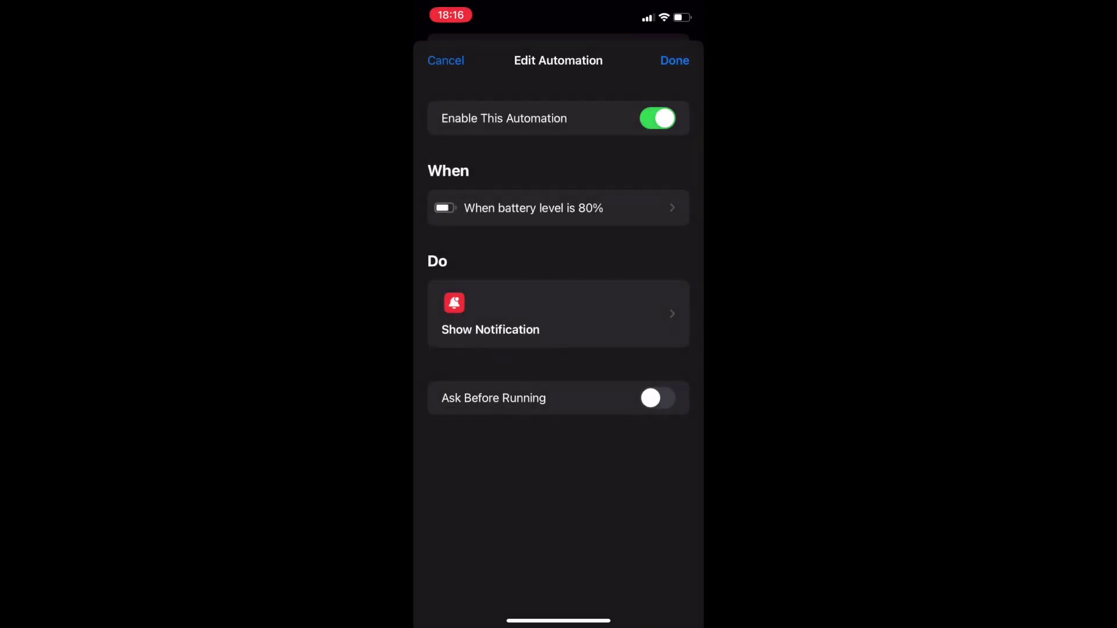
pyautogui.click(674, 61)
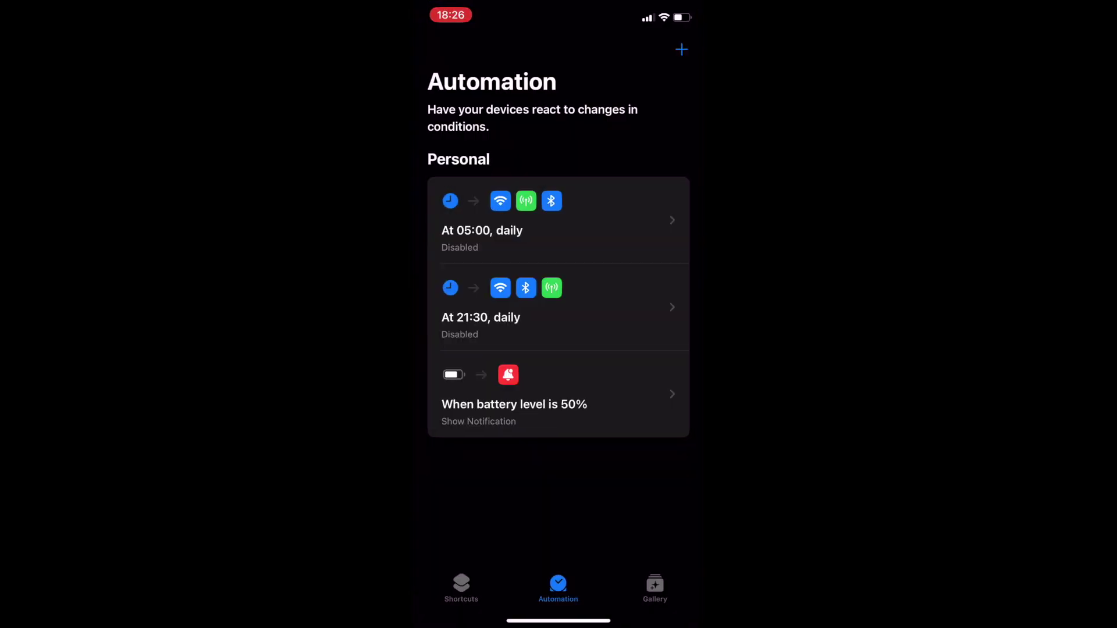
pyautogui.click(559, 394)
pyautogui.click(558, 208)
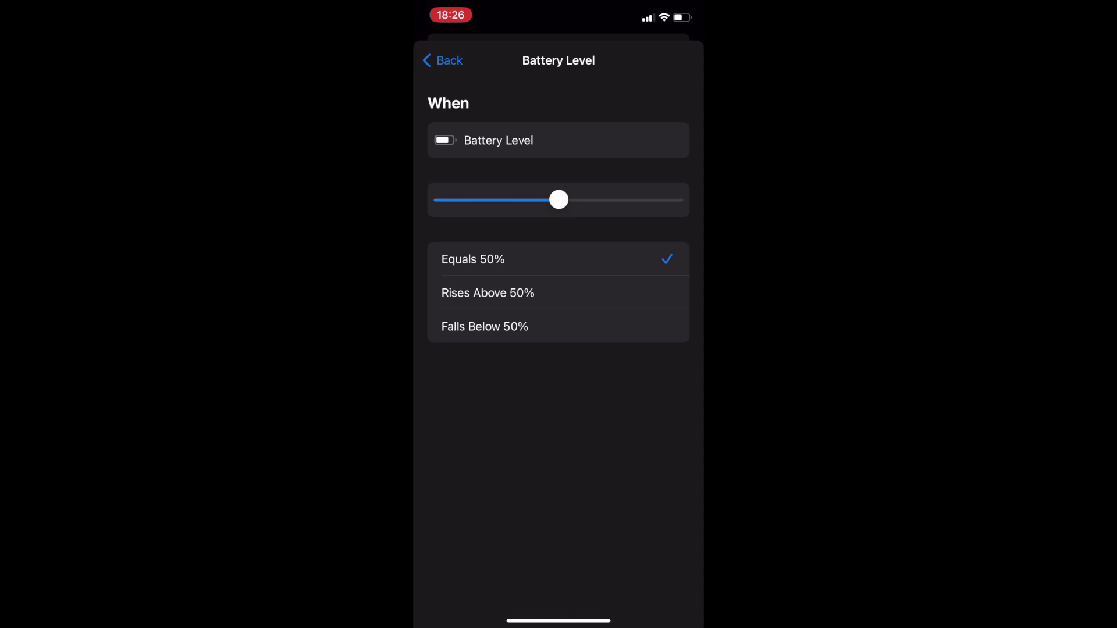
pyautogui.click(442, 61)
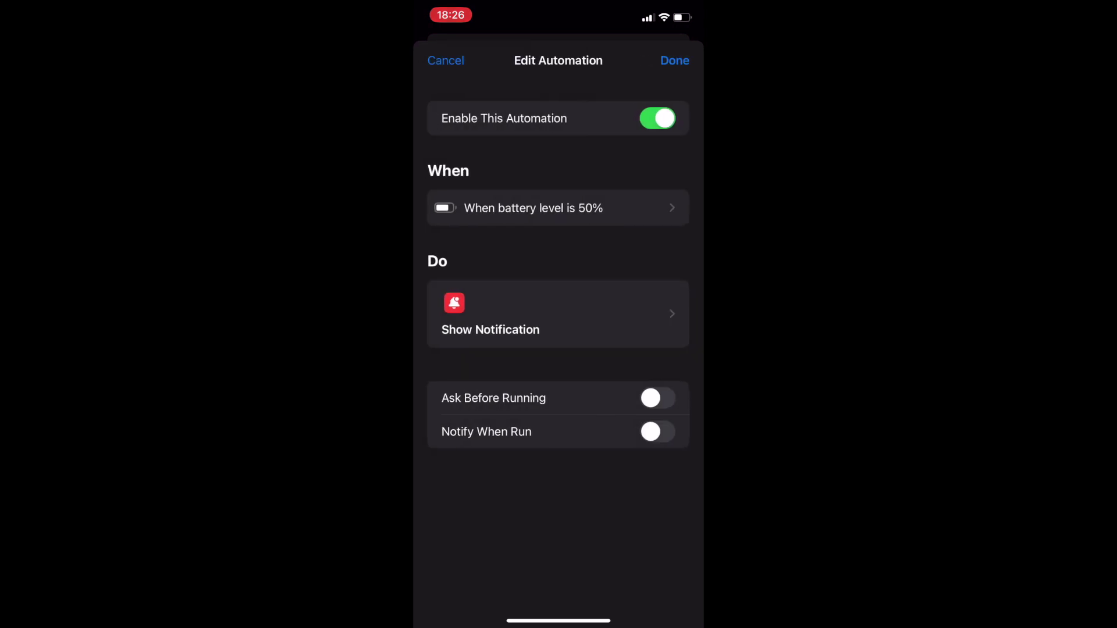
pyautogui.click(674, 60)
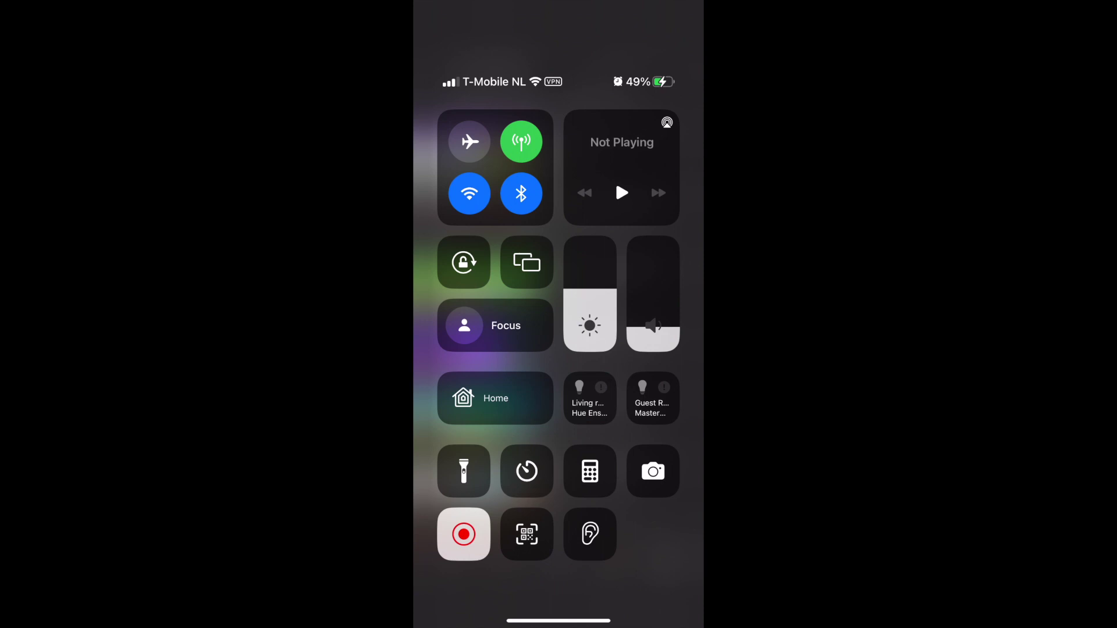
# Dismiss Control Center to get back to Shortcuts
pyautogui.moveTo(559, 611); pyautogui.dragTo(559, 262)
pyautogui.scroll(-2, 559, 349)
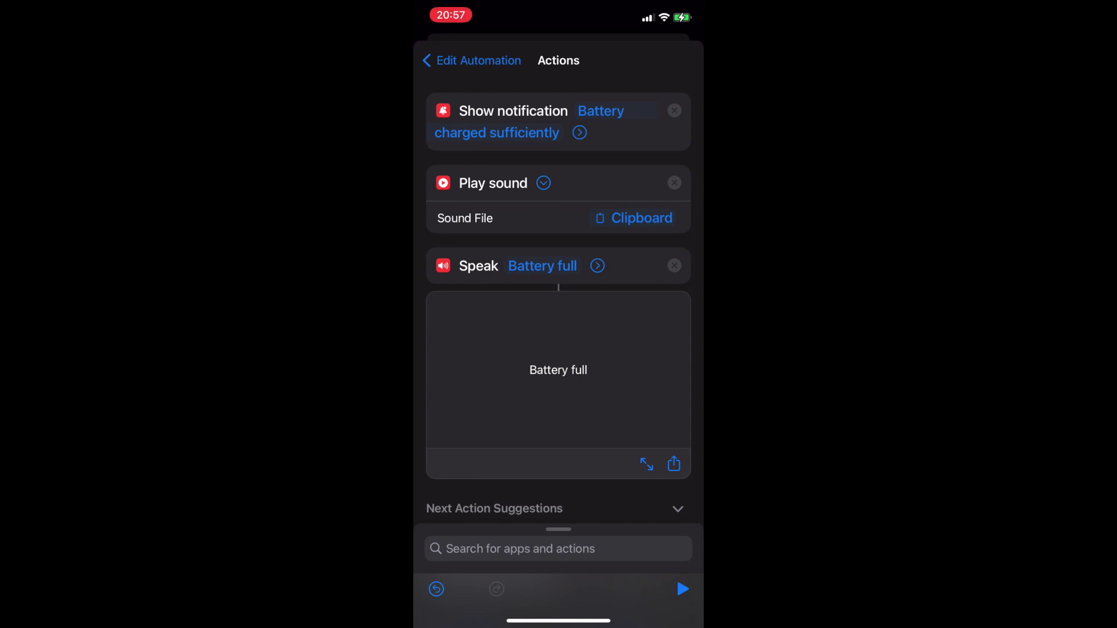
# Test-run the whole shortcut: notification, sound, and spoken 'Battery full'
pyautogui.click(683, 589)
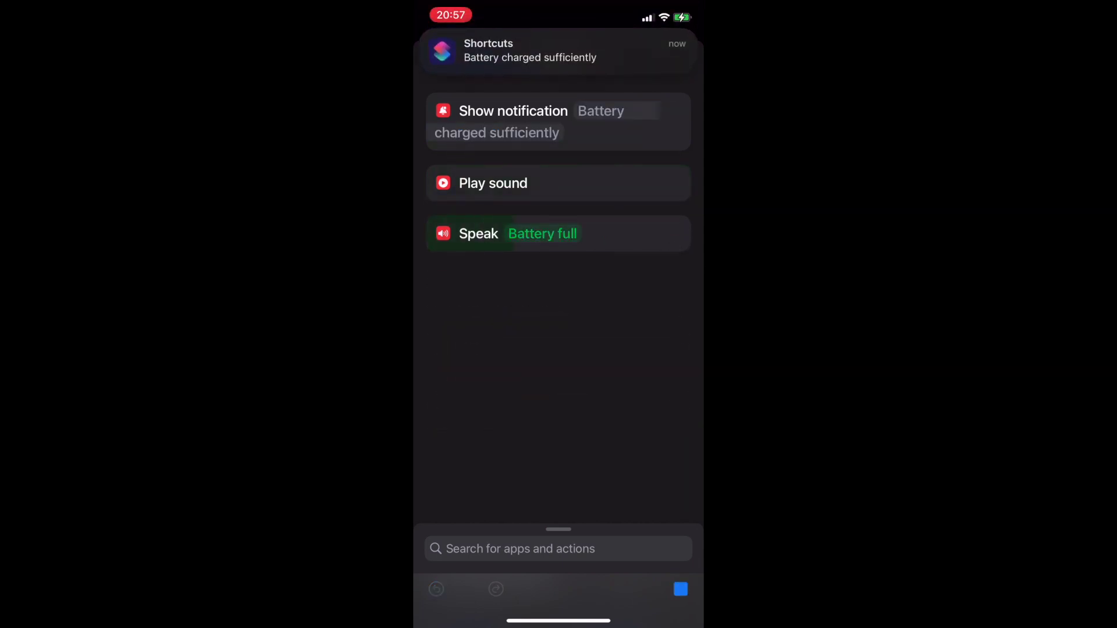